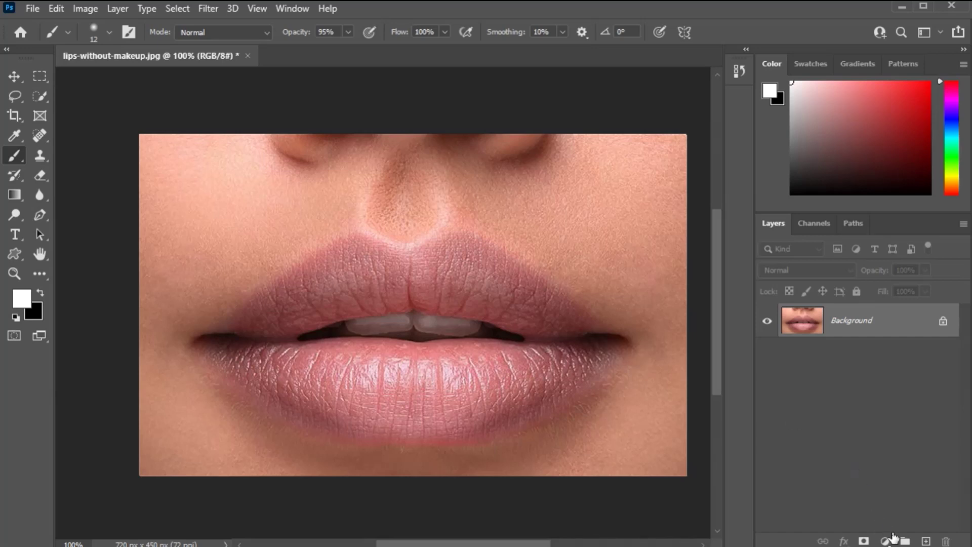
Step: Add a Solid Color fill layer above the lip photo in bright red, ff0202
{"action": "left_click", "coordinate": [884, 540]}
{"action": "left_click", "coordinate": [919, 274]}
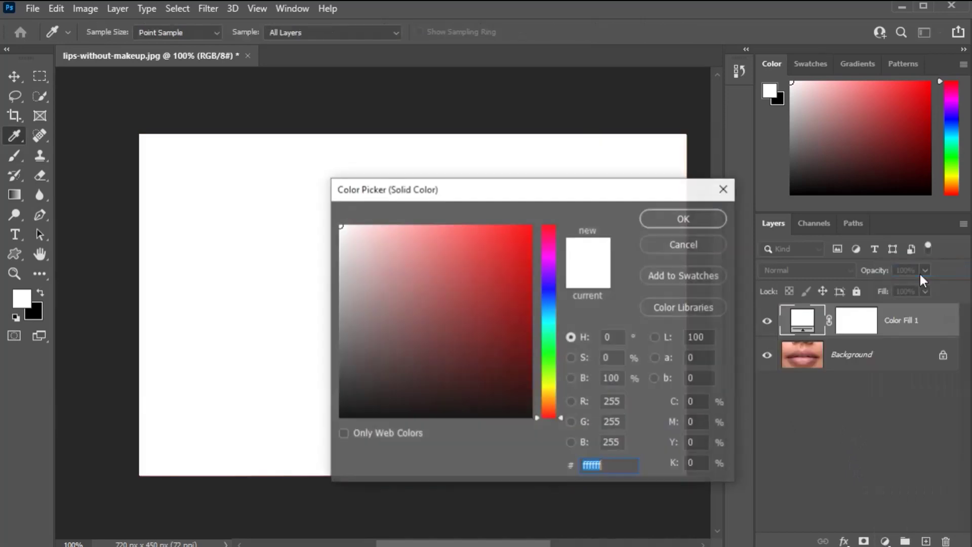
{"action": "left_click", "coordinate": [504, 259]}
{"action": "left_click_drag", "start_coordinate": [505, 259], "coordinate": [530, 225]}
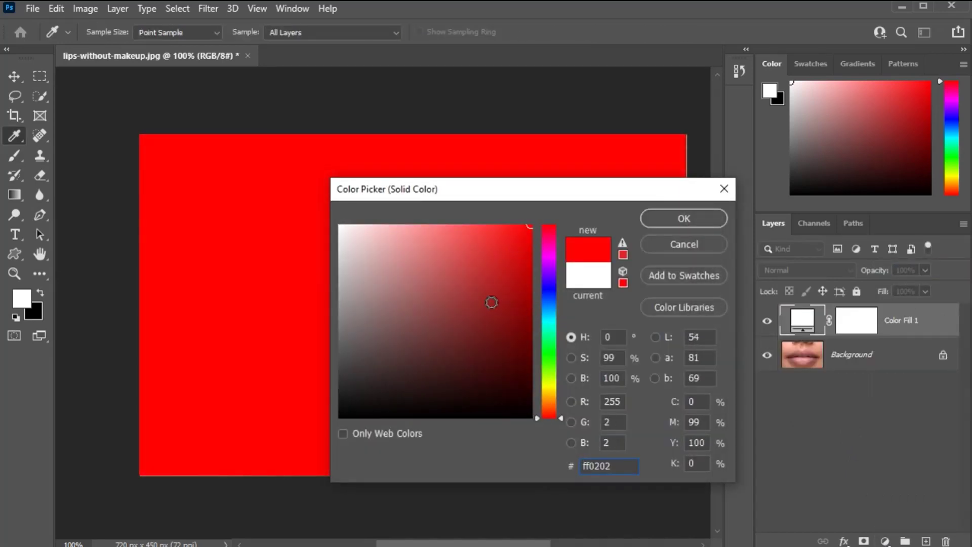
{"action": "left_click", "coordinate": [694, 215]}
Step: Set the red fill layer's blend mode to Multiply
{"action": "key", "text": "b"}
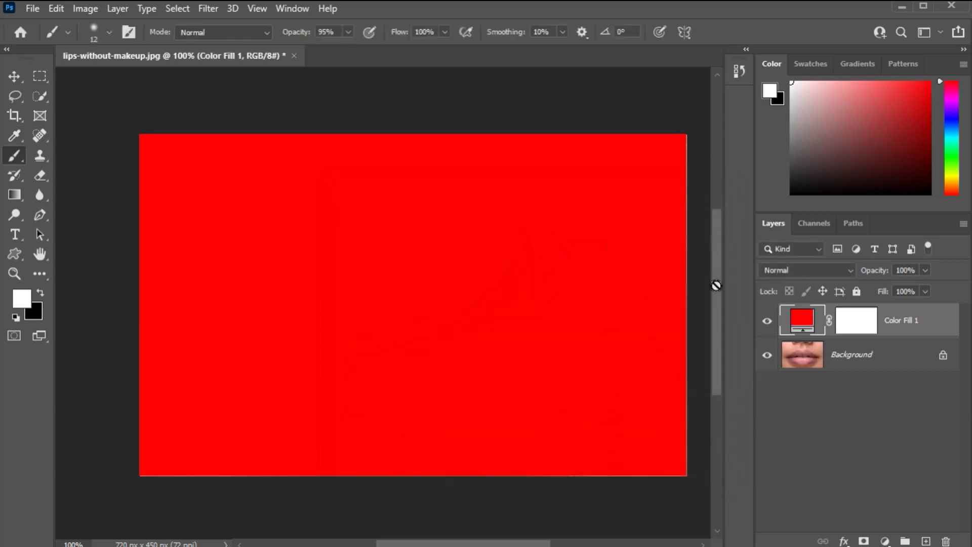
{"action": "left_click", "coordinate": [807, 275]}
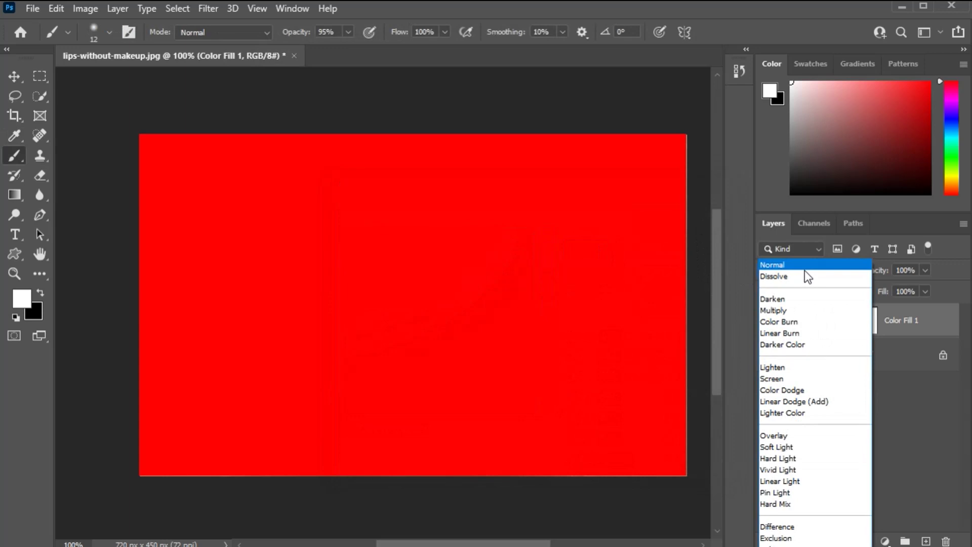
{"action": "left_click", "coordinate": [800, 311]}
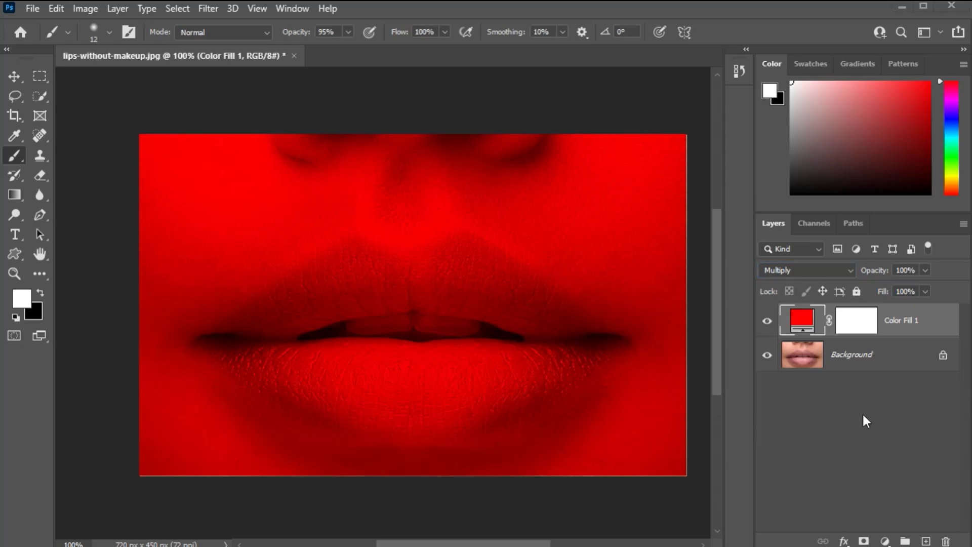
Step: Invert the red fill layer's mask to black so that the colour is hidden
{"action": "left_click", "coordinate": [867, 330]}
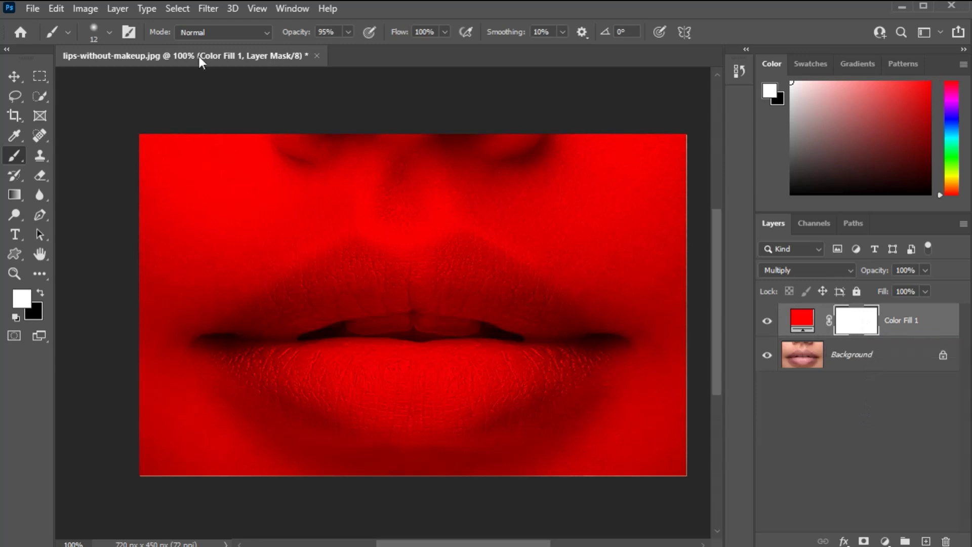
{"action": "left_click", "coordinate": [174, 8]}
{"action": "left_click", "coordinate": [86, 8]}
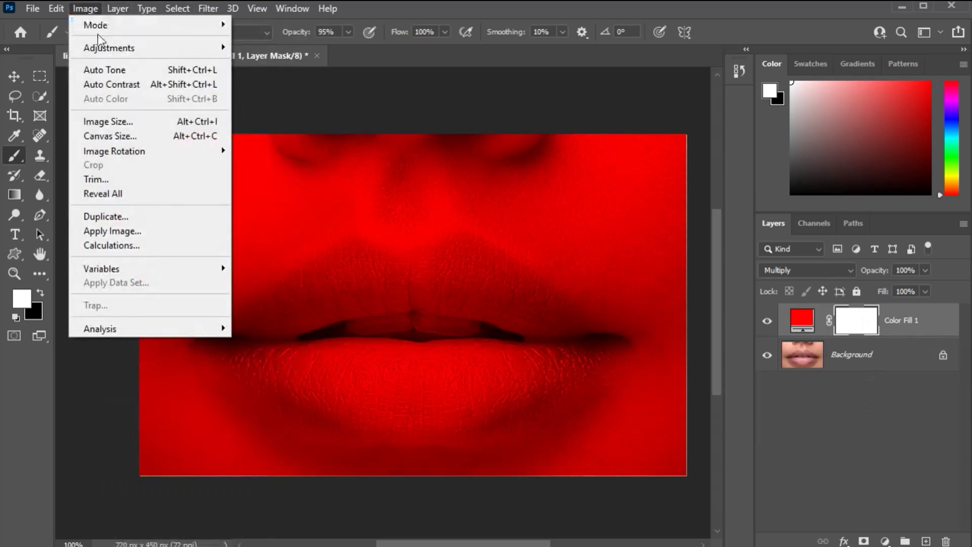
{"action": "mouse_move", "coordinate": [108, 44]}
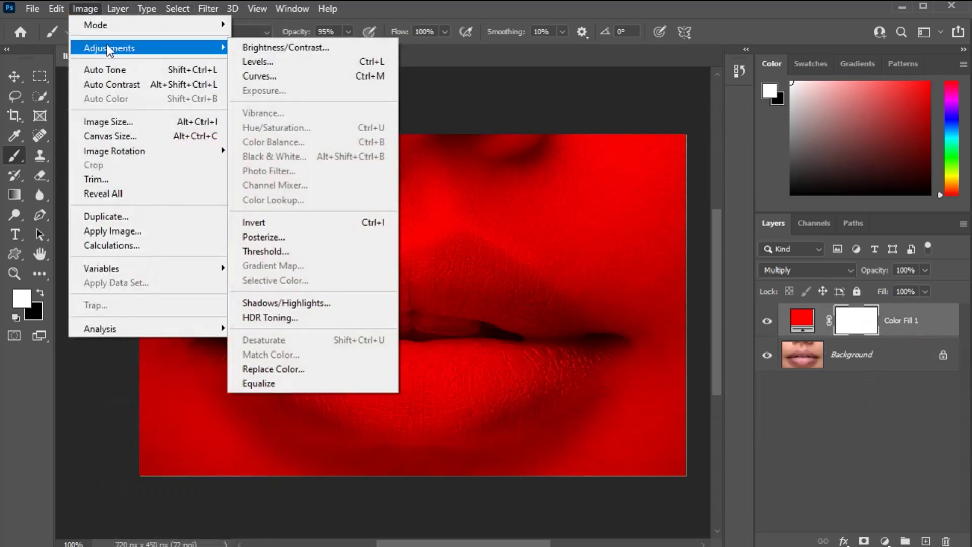
{"action": "left_click", "coordinate": [316, 231]}
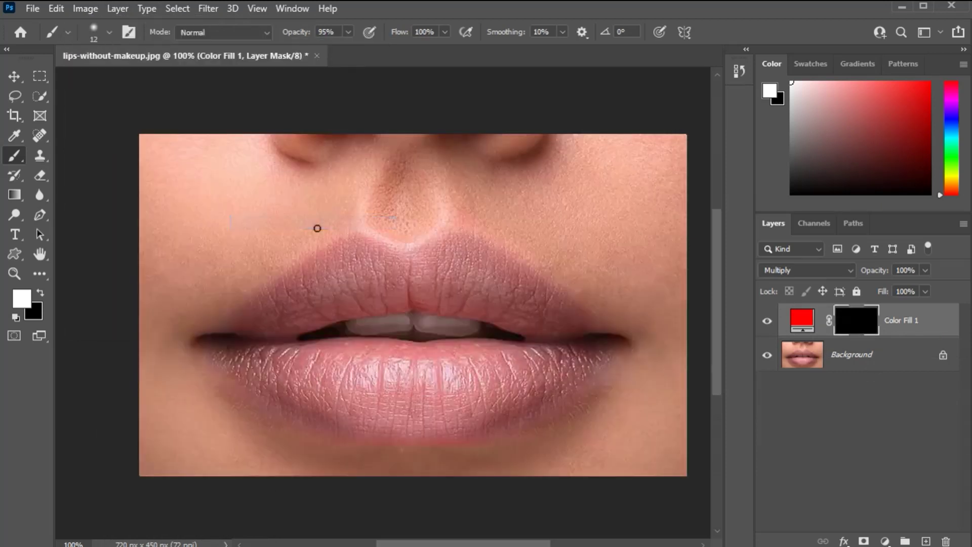
Step: Set up the Brush tool with a Soft Round tip at 11 px and 0% hardness
{"action": "key", "text": "x"}
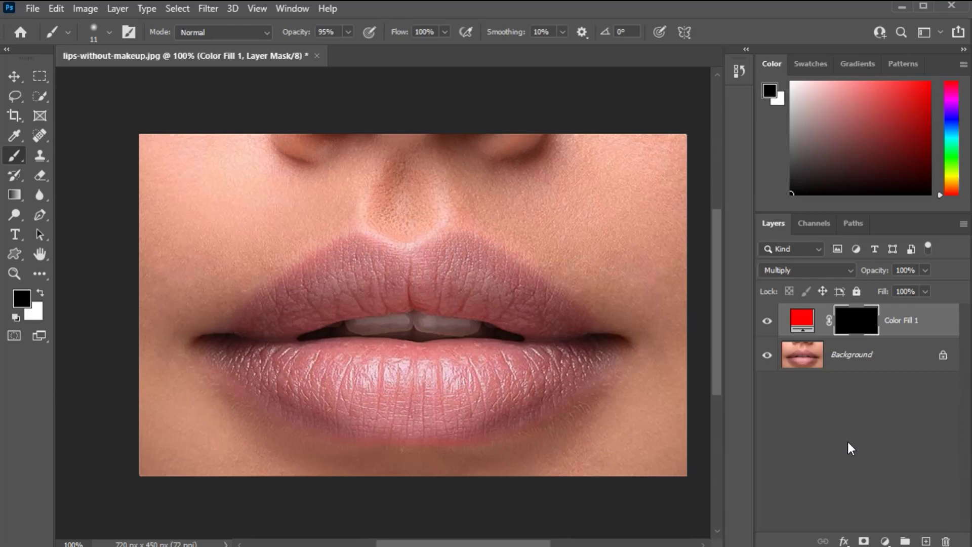
{"action": "right_click", "coordinate": [15, 157]}
{"action": "left_click", "coordinate": [67, 158]}
{"action": "right_click", "coordinate": [266, 198]}
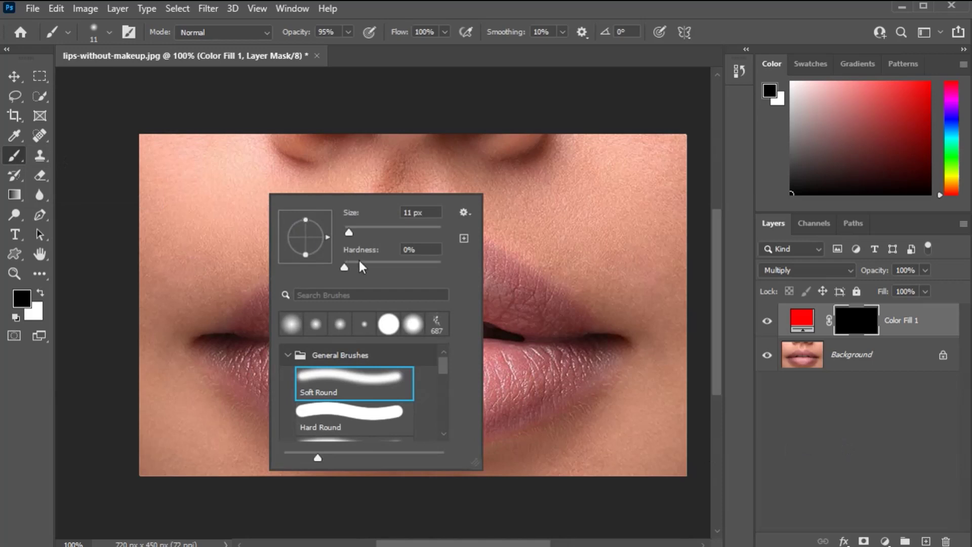
{"action": "left_click", "coordinate": [338, 268]}
{"action": "key", "text": "Return"}
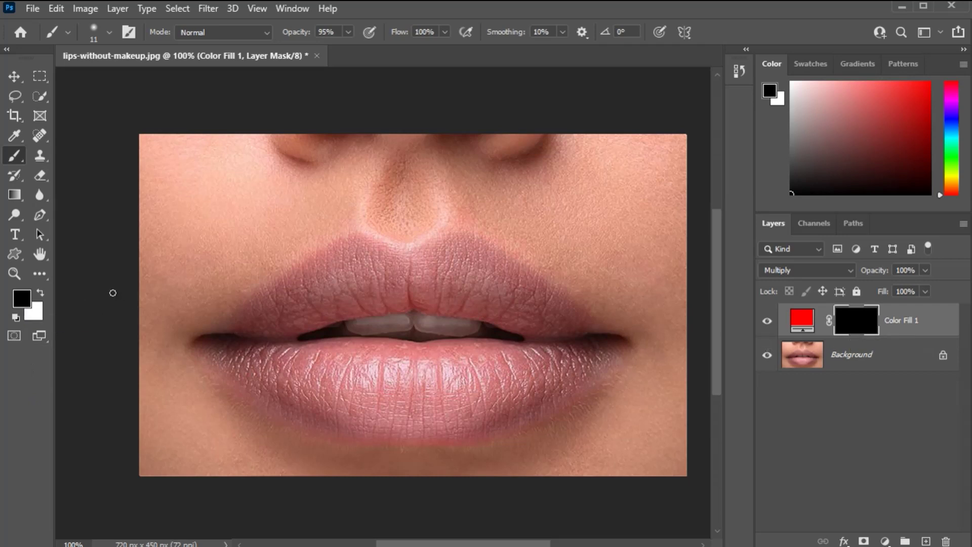
Step: Paint in white with a 19 px brush on the fill layer's mask along the outlines of both lips
{"action": "key", "text": "x"}
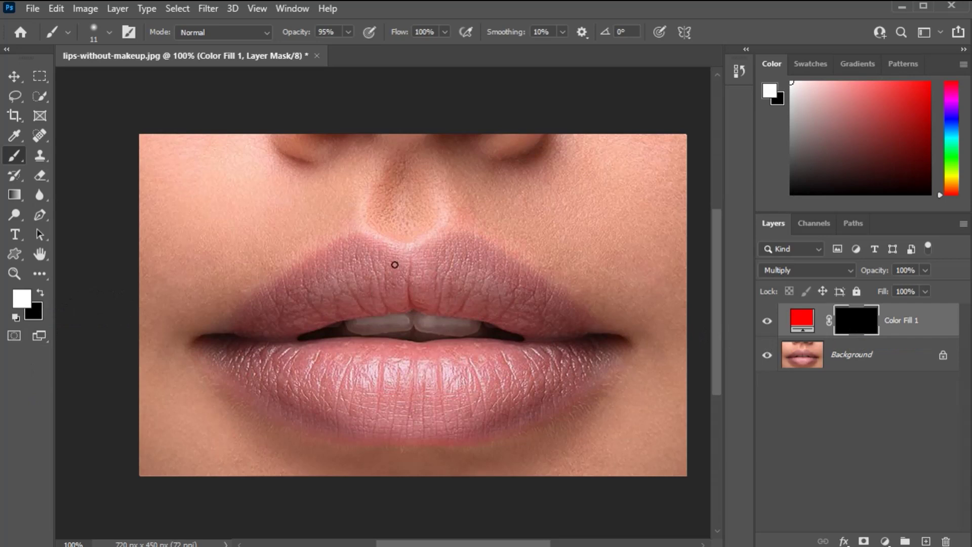
{"action": "scroll", "coordinate": [397, 266], "scroll_direction": "up", "scroll_amount": 1}
{"action": "mouse_move", "coordinate": [390, 283]}
{"action": "left_mouse_down"}
{"action": "mouse_move", "coordinate": [396, 290]}
{"action": "mouse_move", "coordinate": [401, 279]}
{"action": "mouse_move", "coordinate": [360, 267]}
{"action": "mouse_move", "coordinate": [312, 288]}
{"action": "left_mouse_up"}
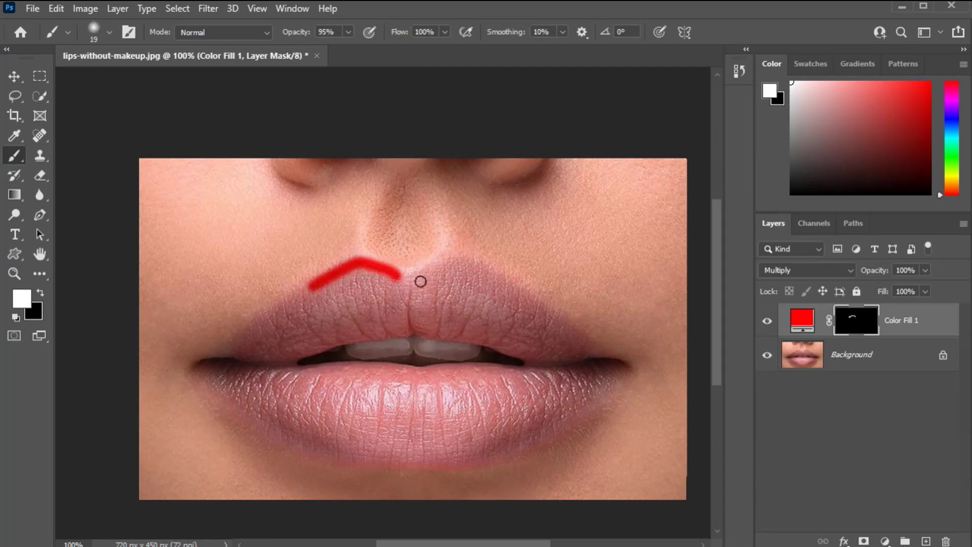
{"action": "mouse_move", "coordinate": [401, 277]}
{"action": "left_mouse_down"}
{"action": "mouse_move", "coordinate": [444, 271]}
{"action": "mouse_move", "coordinate": [450, 260]}
{"action": "left_mouse_up"}
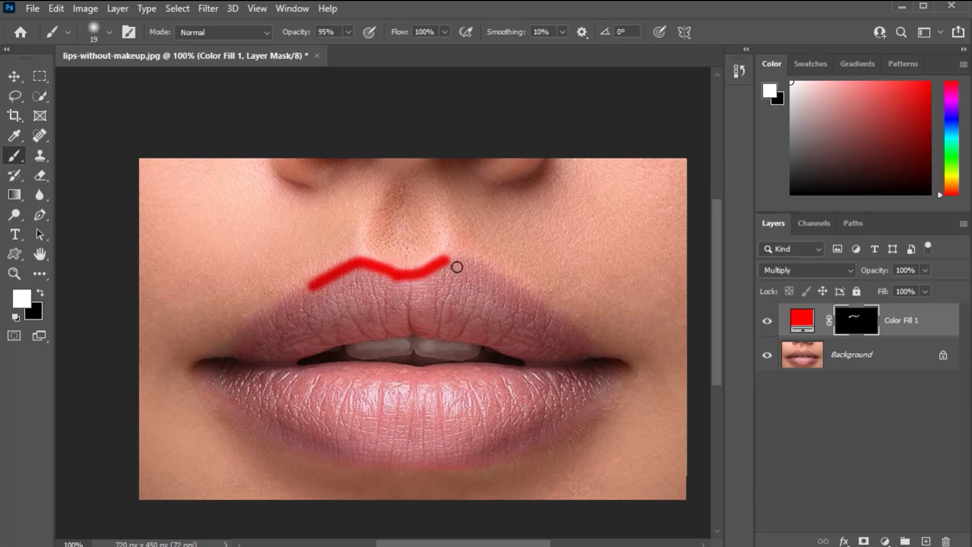
{"action": "left_click", "coordinate": [466, 278]}
{"action": "left_click_drag", "start_coordinate": [461, 301], "coordinate": [479, 305]}
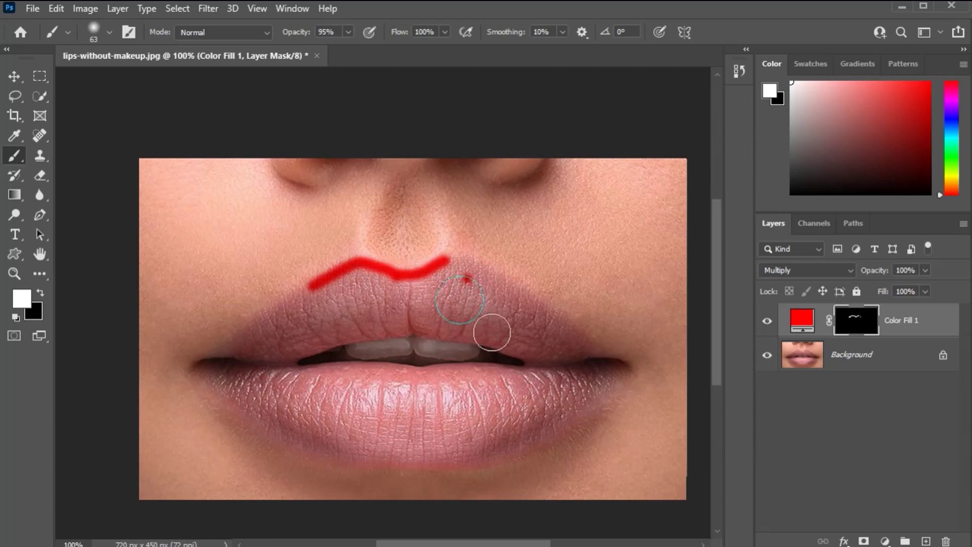
{"action": "left_click", "coordinate": [496, 312]}
{"action": "mouse_move", "coordinate": [474, 294]}
{"action": "left_mouse_down"}
{"action": "mouse_move", "coordinate": [461, 293]}
{"action": "mouse_move", "coordinate": [458, 272]}
{"action": "mouse_move", "coordinate": [527, 303]}
{"action": "mouse_move", "coordinate": [511, 287]}
{"action": "mouse_move", "coordinate": [618, 369]}
{"action": "mouse_move", "coordinate": [578, 425]}
{"action": "mouse_move", "coordinate": [532, 454]}
{"action": "mouse_move", "coordinate": [412, 473]}
{"action": "mouse_move", "coordinate": [304, 453]}
{"action": "mouse_move", "coordinate": [210, 375]}
{"action": "mouse_move", "coordinate": [219, 360]}
{"action": "mouse_move", "coordinate": [453, 288]}
{"action": "left_mouse_up"}
{"action": "mouse_move", "coordinate": [481, 342]}
{"action": "left_mouse_down"}
{"action": "mouse_move", "coordinate": [330, 349]}
{"action": "mouse_move", "coordinate": [295, 374]}
{"action": "mouse_move", "coordinate": [451, 376]}
{"action": "mouse_move", "coordinate": [518, 356]}
{"action": "mouse_move", "coordinate": [564, 362]}
{"action": "mouse_move", "coordinate": [532, 328]}
{"action": "mouse_move", "coordinate": [580, 403]}
{"action": "mouse_move", "coordinate": [611, 393]}
{"action": "mouse_move", "coordinate": [582, 421]}
{"action": "mouse_move", "coordinate": [469, 460]}
{"action": "mouse_move", "coordinate": [360, 464]}
{"action": "mouse_move", "coordinate": [276, 300]}
{"action": "left_mouse_up"}
{"action": "key", "text": "ctrl+z"}
{"action": "mouse_move", "coordinate": [445, 463]}
{"action": "left_mouse_down"}
{"action": "mouse_move", "coordinate": [384, 466]}
{"action": "mouse_move", "coordinate": [326, 454]}
{"action": "mouse_move", "coordinate": [312, 381]}
{"action": "mouse_move", "coordinate": [564, 381]}
{"action": "mouse_move", "coordinate": [501, 422]}
{"action": "left_mouse_up"}
Step: Fill in the remaining areas of both lips with white on the mask, keeping the teeth and mouth opening unpainted
{"action": "key", "text": "x"}
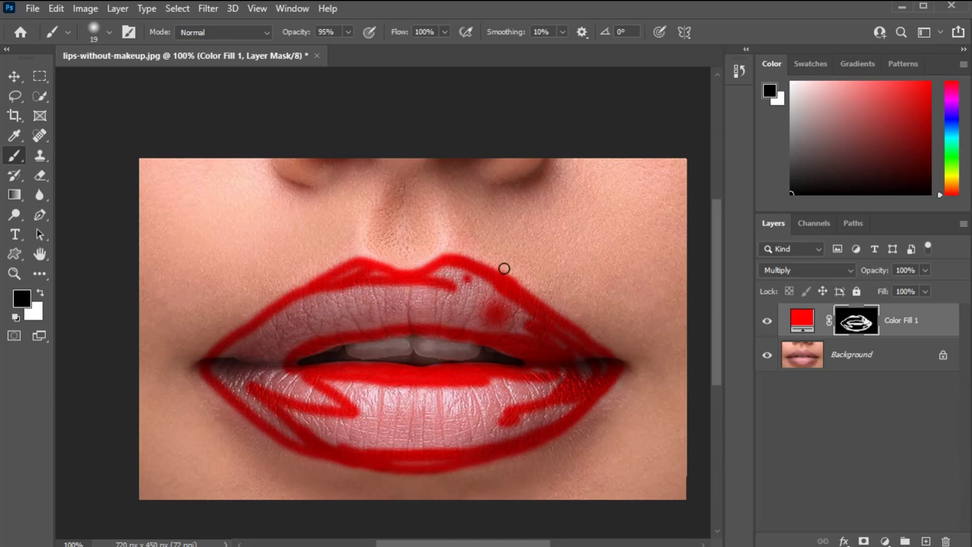
{"action": "key", "text": "x"}
{"action": "mouse_move", "coordinate": [468, 288]}
{"action": "left_mouse_down"}
{"action": "mouse_move", "coordinate": [347, 283]}
{"action": "mouse_move", "coordinate": [238, 358]}
{"action": "left_mouse_up"}
{"action": "key", "text": "x"}
{"action": "key", "text": "x"}
{"action": "key", "text": "bracketright"}
{"action": "key", "text": "bracketright"}
{"action": "key", "text": "bracketright"}
{"action": "key", "text": "bracketright"}
{"action": "mouse_move", "coordinate": [469, 321]}
{"action": "left_mouse_down"}
{"action": "mouse_move", "coordinate": [536, 330]}
{"action": "mouse_move", "coordinate": [464, 331]}
{"action": "mouse_move", "coordinate": [604, 392]}
{"action": "mouse_move", "coordinate": [567, 423]}
{"action": "mouse_move", "coordinate": [467, 445]}
{"action": "mouse_move", "coordinate": [458, 425]}
{"action": "mouse_move", "coordinate": [457, 460]}
{"action": "mouse_move", "coordinate": [328, 442]}
{"action": "mouse_move", "coordinate": [337, 409]}
{"action": "mouse_move", "coordinate": [263, 392]}
{"action": "mouse_move", "coordinate": [312, 434]}
{"action": "mouse_move", "coordinate": [313, 348]}
{"action": "mouse_move", "coordinate": [285, 349]}
{"action": "mouse_move", "coordinate": [270, 389]}
{"action": "mouse_move", "coordinate": [332, 440]}
{"action": "mouse_move", "coordinate": [298, 446]}
{"action": "mouse_move", "coordinate": [421, 438]}
{"action": "mouse_move", "coordinate": [580, 385]}
{"action": "mouse_move", "coordinate": [522, 338]}
{"action": "mouse_move", "coordinate": [369, 317]}
{"action": "mouse_move", "coordinate": [360, 341]}
{"action": "left_mouse_up"}
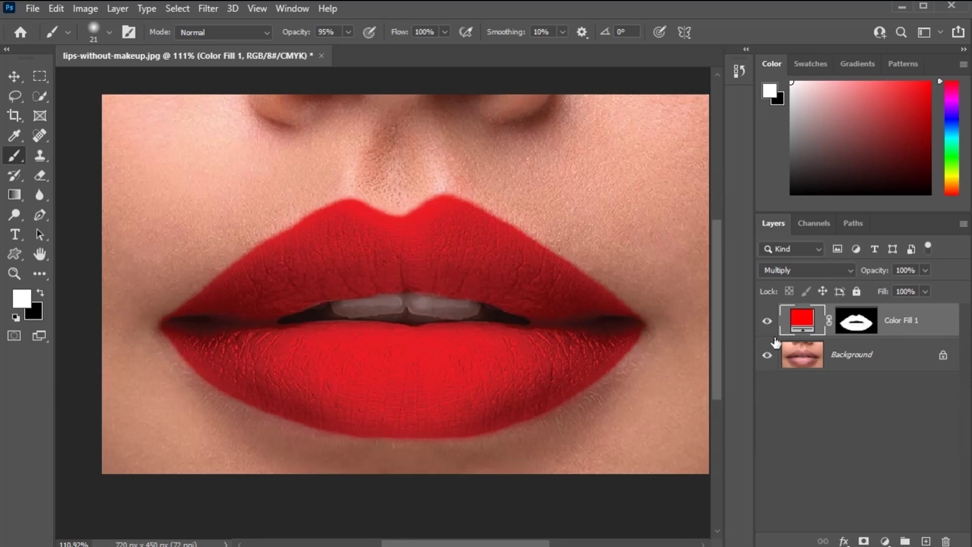
Step: Compare the lips with the red fill layer hidden and shown
{"action": "left_click", "coordinate": [767, 321]}
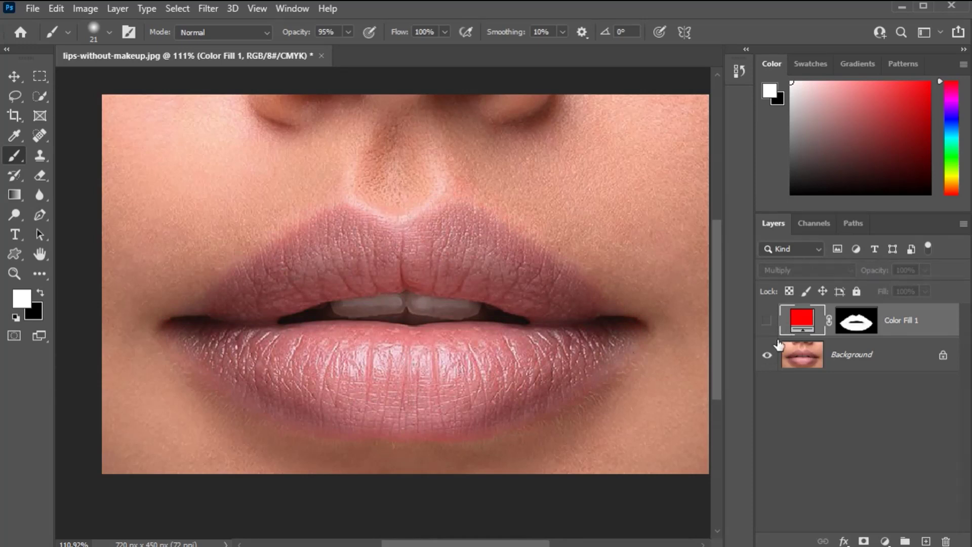
{"action": "left_click", "coordinate": [767, 321]}
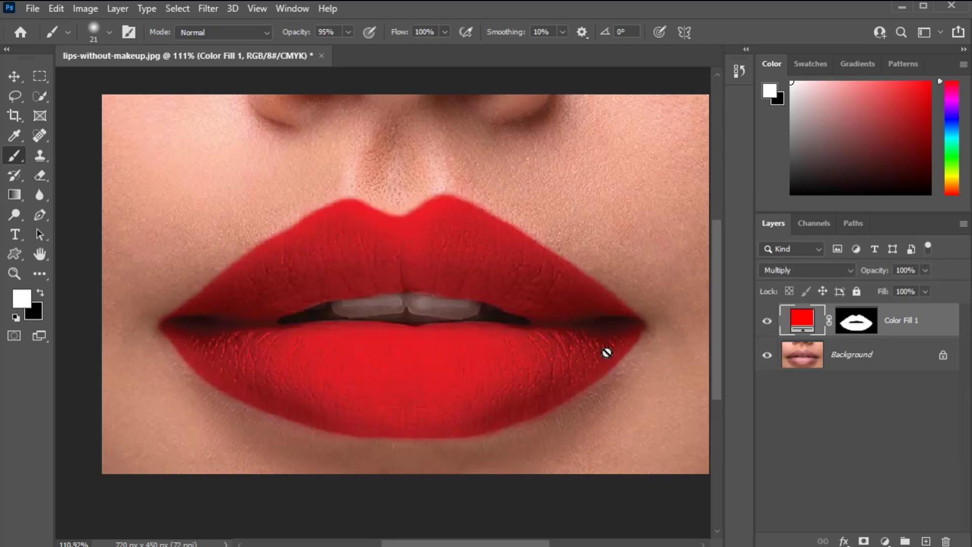
Step: In the red fill layer's blending options, set the white Blend If limit of the underlying layer to 182
{"action": "double_click", "coordinate": [956, 328]}
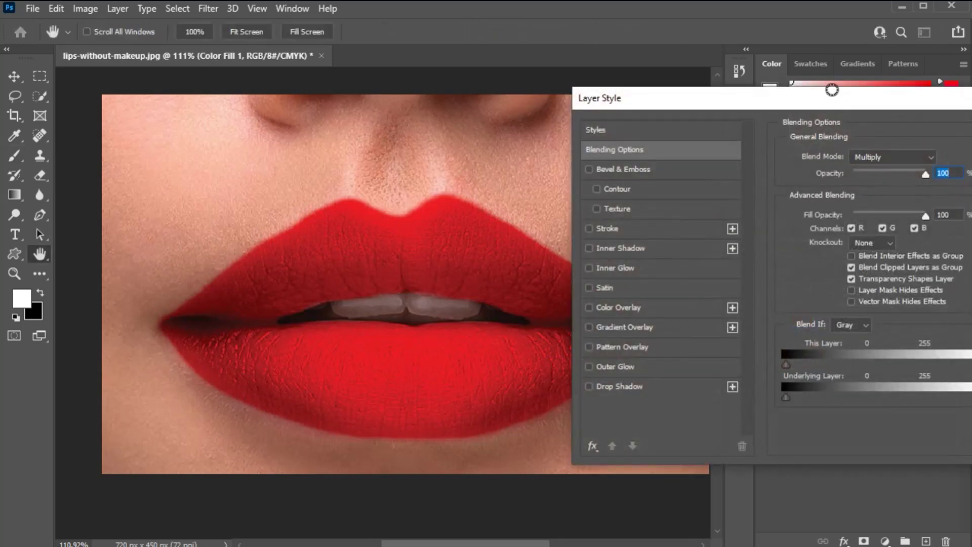
{"action": "left_click_drag", "start_coordinate": [803, 110], "coordinate": [391, 118]}
{"action": "left_click_drag", "start_coordinate": [508, 123], "coordinate": [516, 47]}
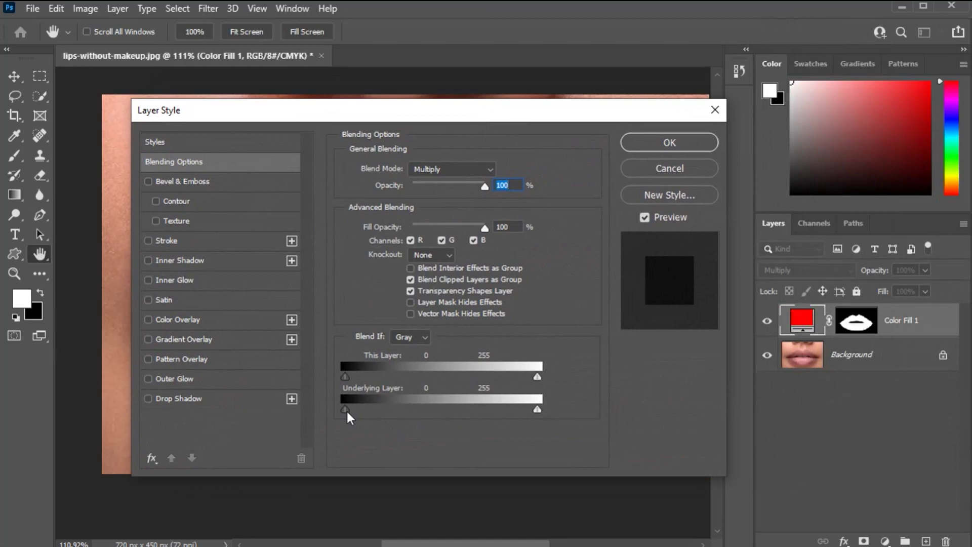
{"action": "left_click_drag", "start_coordinate": [513, 117], "coordinate": [840, 126]}
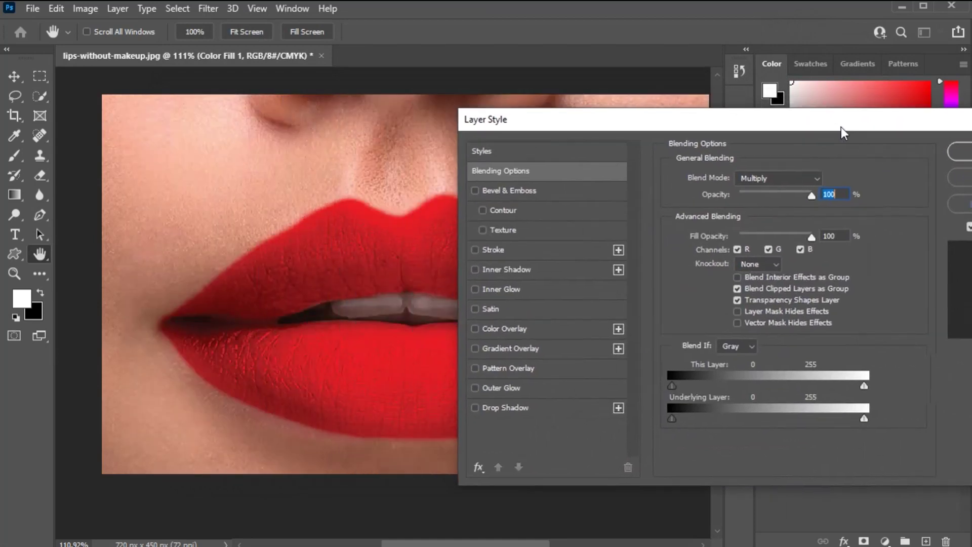
{"action": "mouse_move", "coordinate": [672, 419]}
{"action": "left_mouse_down"}
{"action": "mouse_move", "coordinate": [762, 418]}
{"action": "mouse_move", "coordinate": [681, 415]}
{"action": "left_mouse_up"}
{"action": "left_click_drag", "start_coordinate": [849, 416], "coordinate": [810, 425]}
{"action": "left_click_drag", "start_coordinate": [828, 123], "coordinate": [848, 109]}
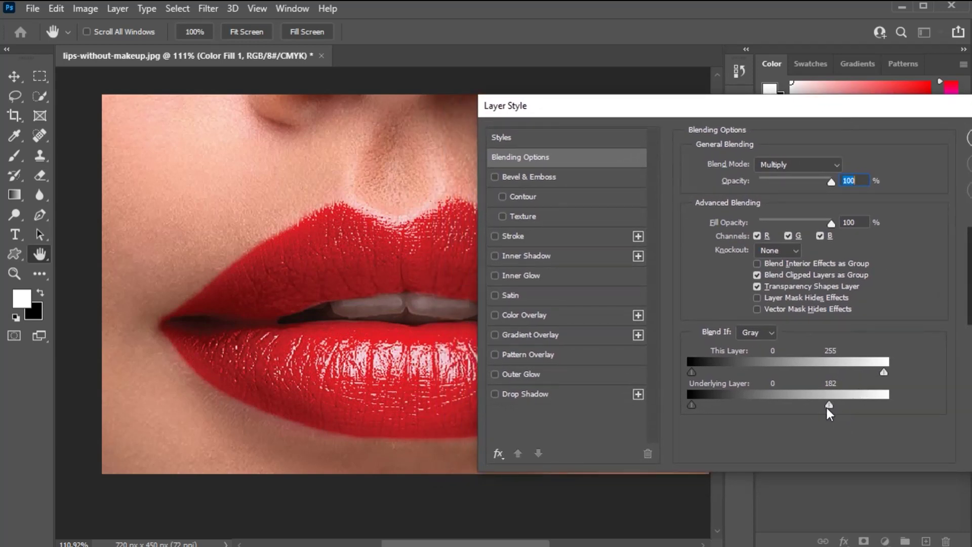
Step: Split the underlying layer's white Blend If limit to about 130 / 202 for soft highlights, and apply the layer style
{"action": "left_click_drag", "start_coordinate": [827, 408], "coordinate": [773, 406]}
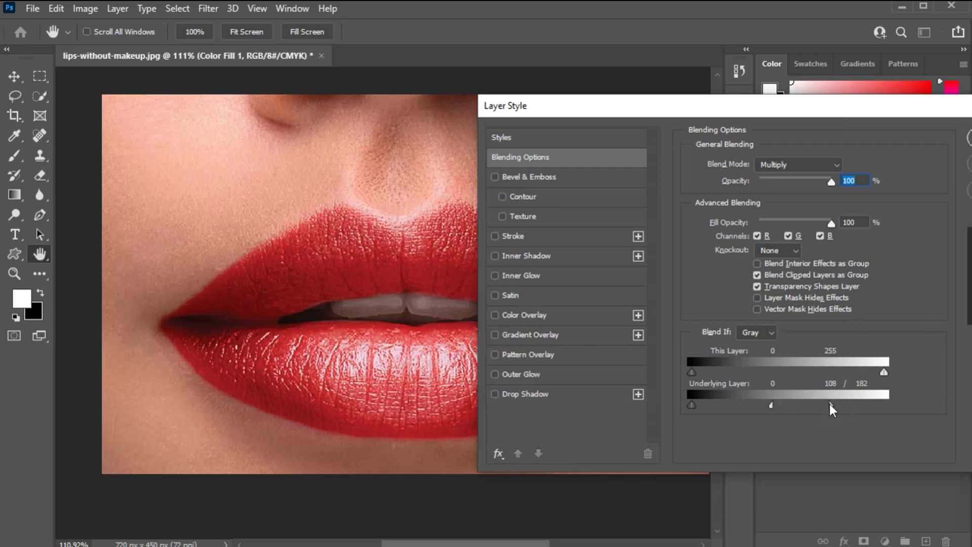
{"action": "mouse_move", "coordinate": [838, 403]}
{"action": "left_mouse_down"}
{"action": "mouse_move", "coordinate": [849, 405]}
{"action": "mouse_move", "coordinate": [819, 408]}
{"action": "mouse_move", "coordinate": [835, 408]}
{"action": "left_mouse_up"}
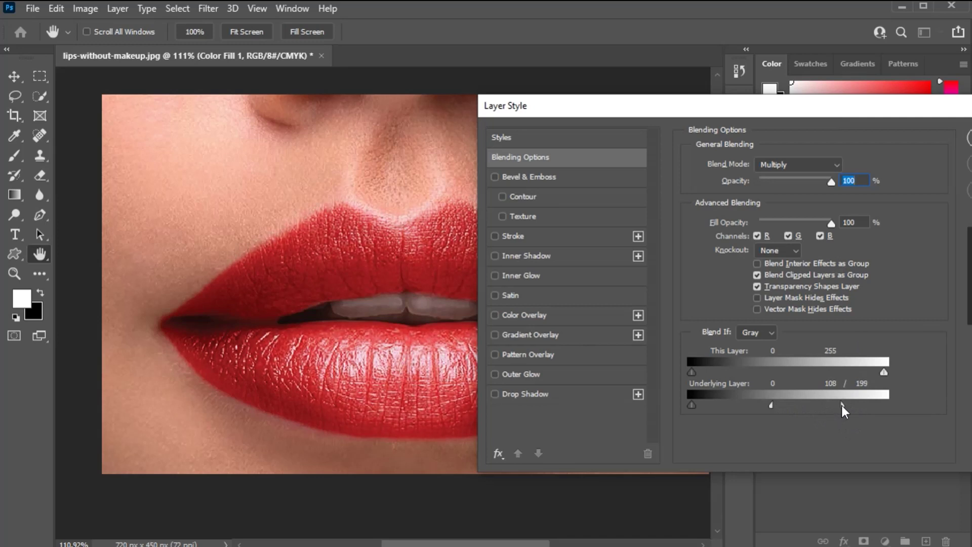
{"action": "left_click_drag", "start_coordinate": [770, 406], "coordinate": [784, 405]}
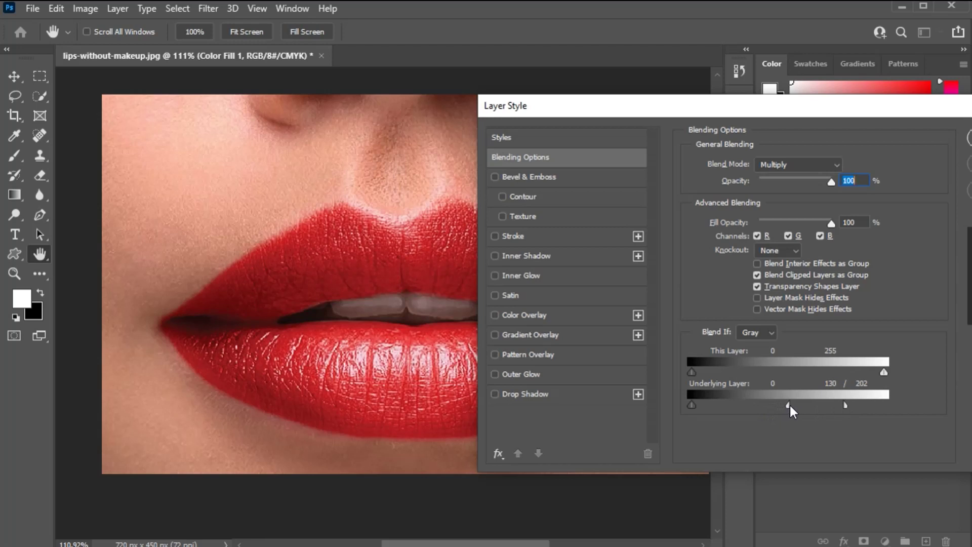
{"action": "left_click_drag", "start_coordinate": [847, 406], "coordinate": [843, 409]}
{"action": "left_click_drag", "start_coordinate": [935, 112], "coordinate": [763, 106]}
{"action": "left_click", "coordinate": [851, 138]}
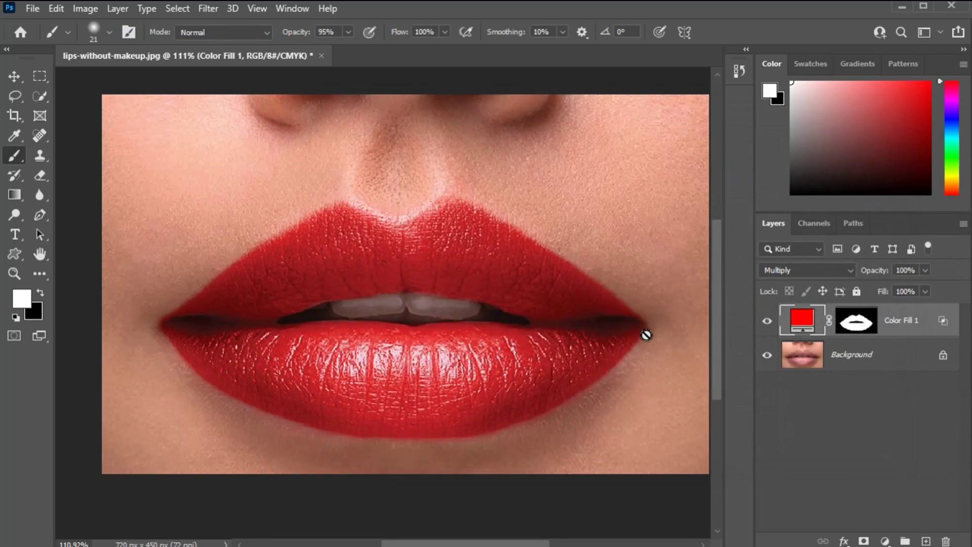
Step: Duplicate the Color Fill 1 layer
{"action": "left_click", "coordinate": [906, 456]}
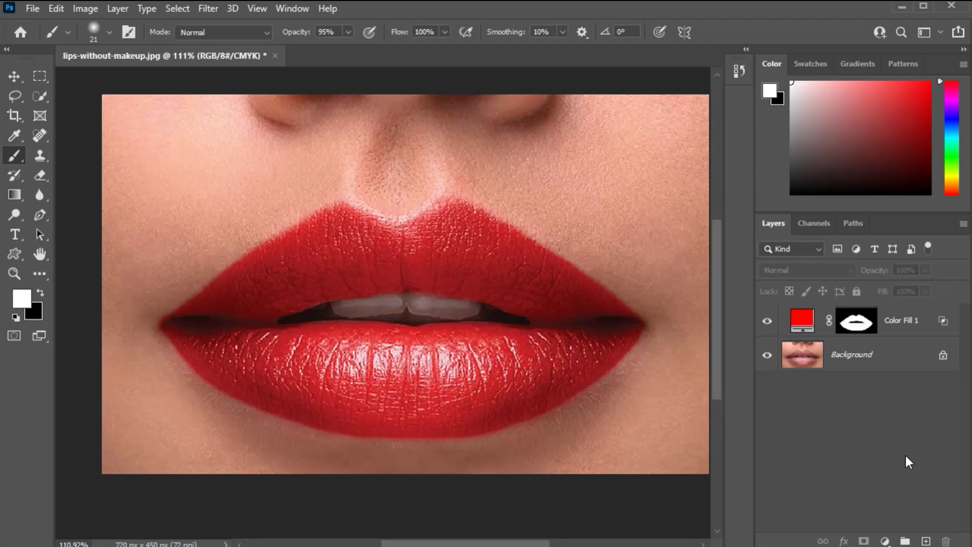
{"action": "left_click", "coordinate": [917, 321]}
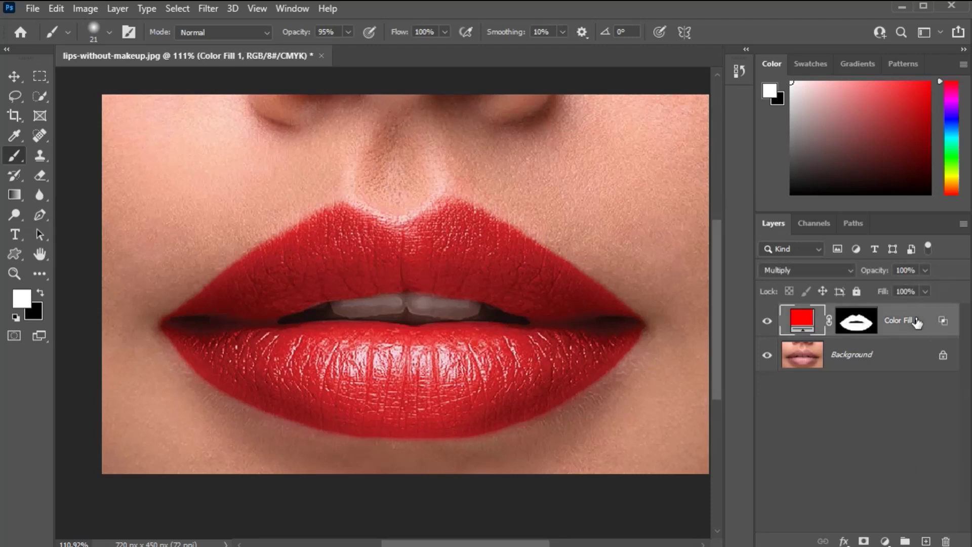
{"action": "key", "text": "ctrl+j"}
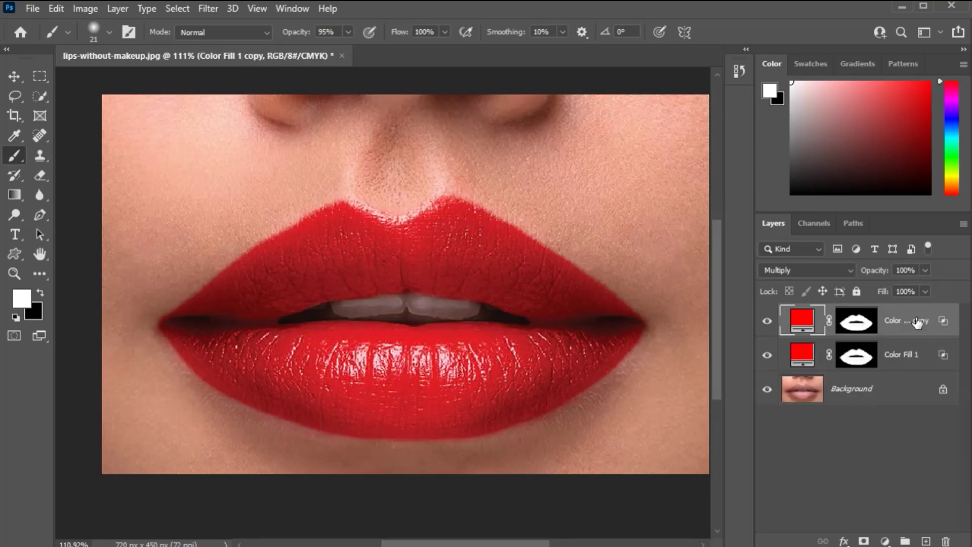
Step: Change the duplicated fill layer's colour to pinkish red, f61449
{"action": "double_click", "coordinate": [808, 329]}
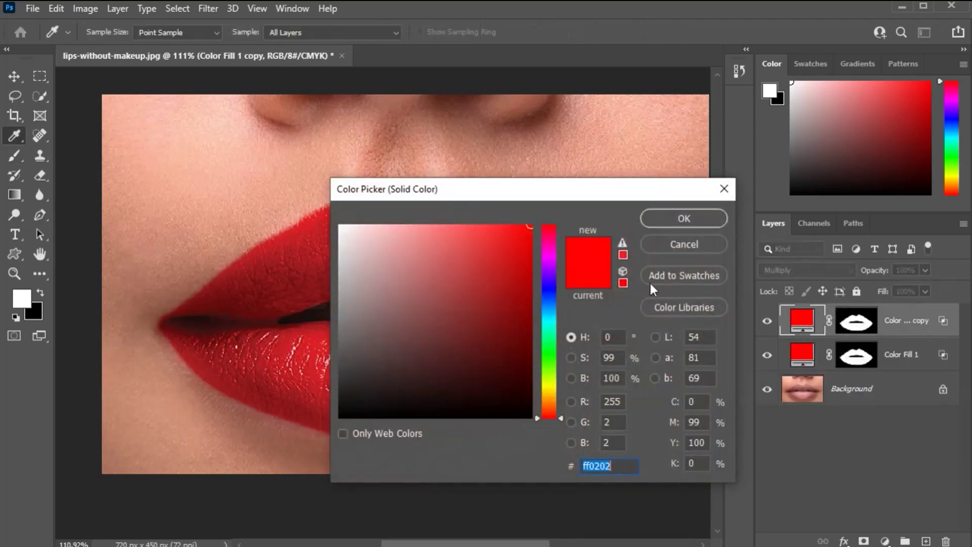
{"action": "left_click_drag", "start_coordinate": [572, 195], "coordinate": [792, 206]}
{"action": "left_click", "coordinate": [770, 242]}
{"action": "left_click", "coordinate": [748, 246]}
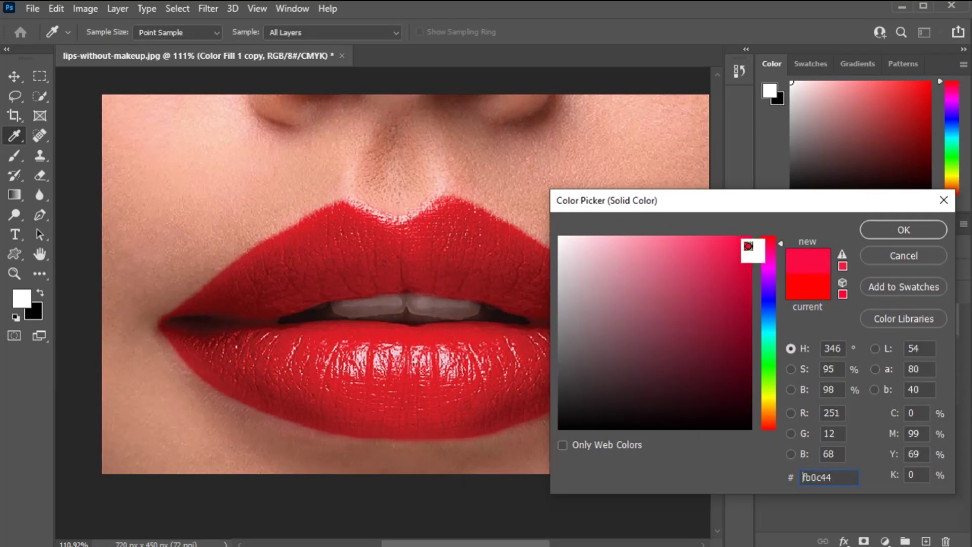
{"action": "left_click", "coordinate": [735, 243]}
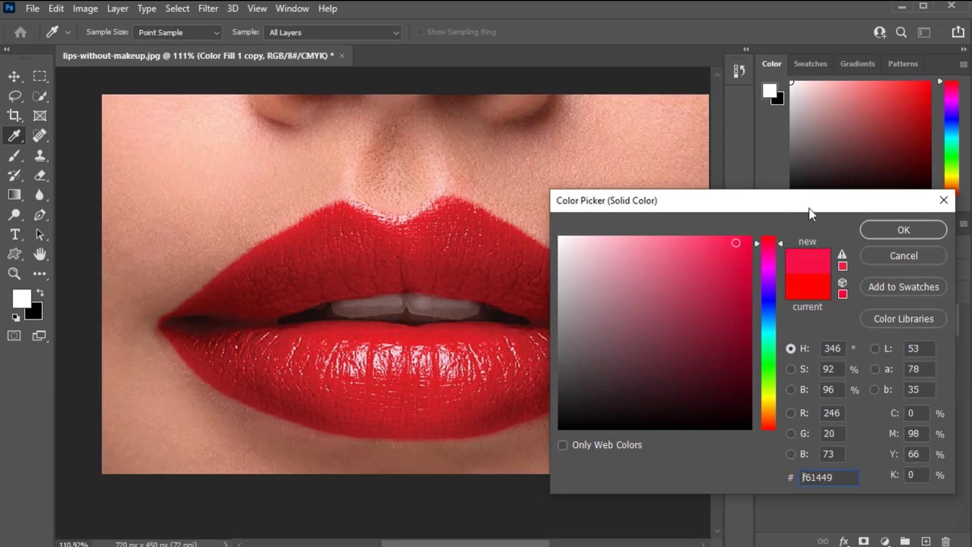
{"action": "left_click", "coordinate": [892, 231]}
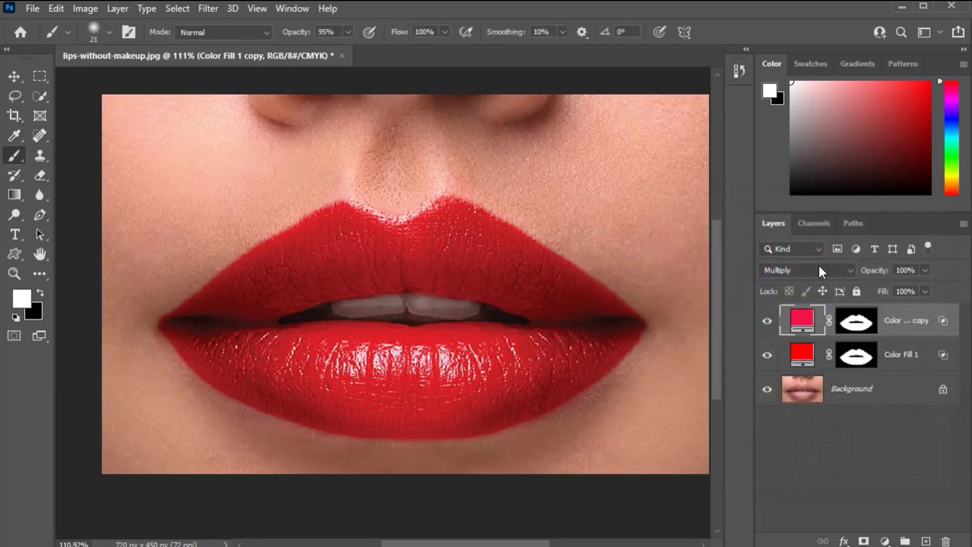
Step: Set the duplicated fill layer's blend mode to Screen and change its colour to fc1f48
{"action": "left_click", "coordinate": [819, 268]}
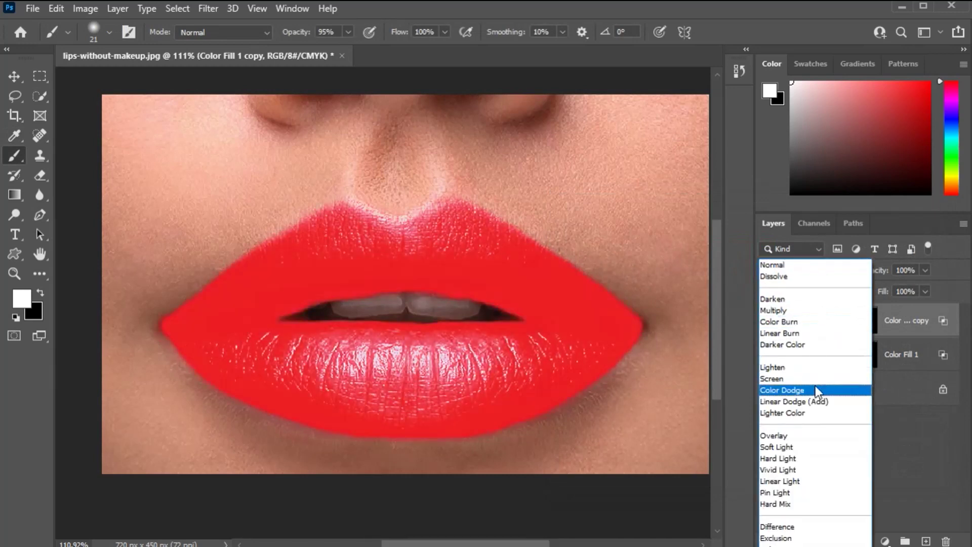
{"action": "left_click", "coordinate": [789, 378]}
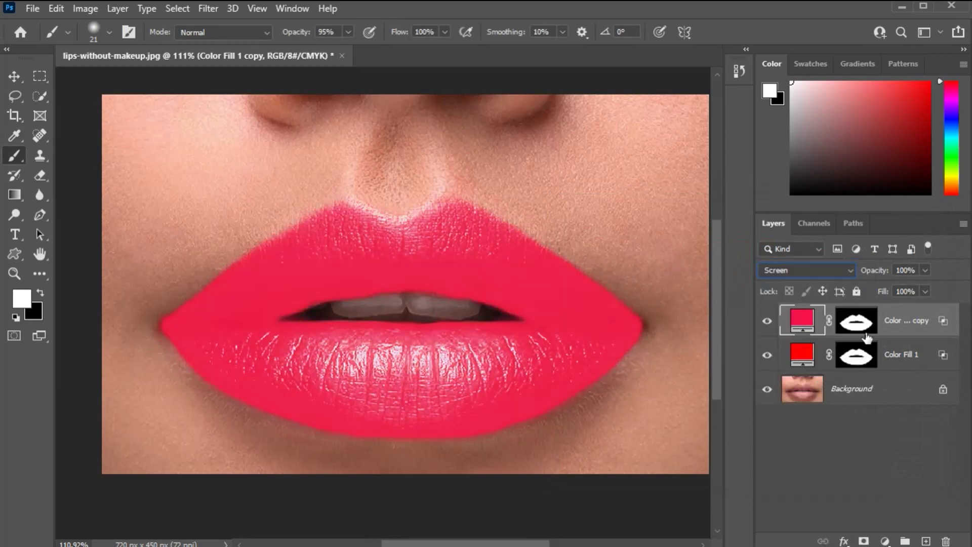
{"action": "double_click", "coordinate": [800, 321]}
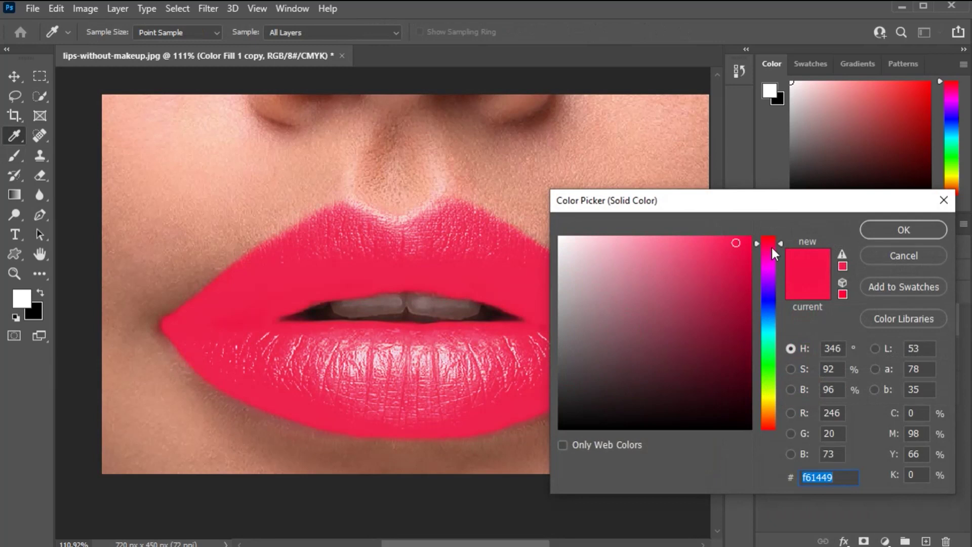
{"action": "left_click", "coordinate": [781, 242]}
{"action": "left_click", "coordinate": [734, 247]}
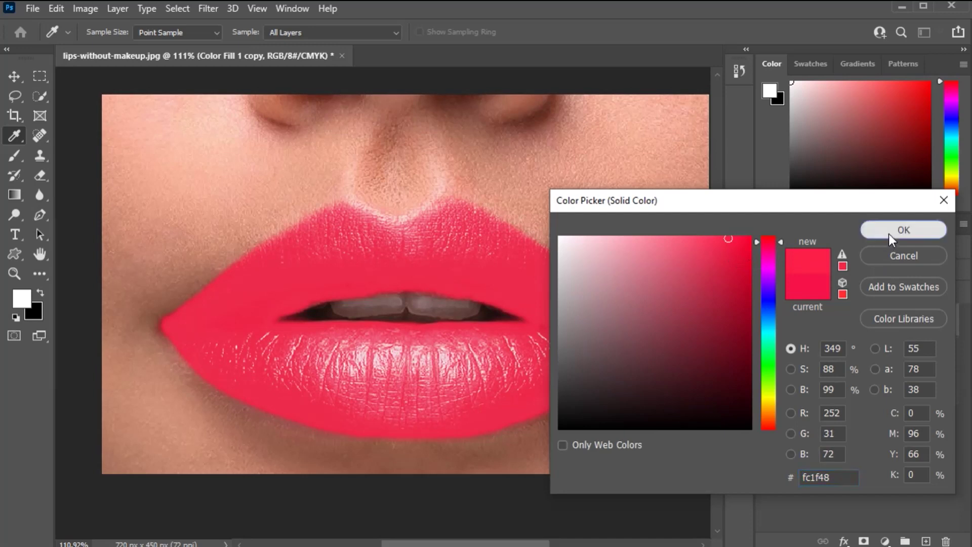
{"action": "left_click", "coordinate": [889, 232]}
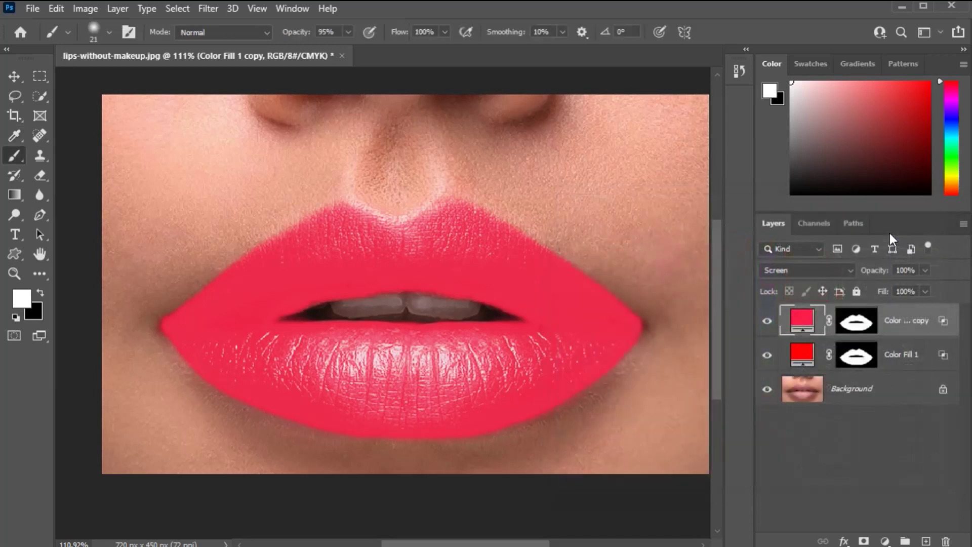
Step: In the duplicated fill layer's blending options, set the underlying layer's Blend If limits to 68 for black and 255 for white
{"action": "double_click", "coordinate": [947, 325]}
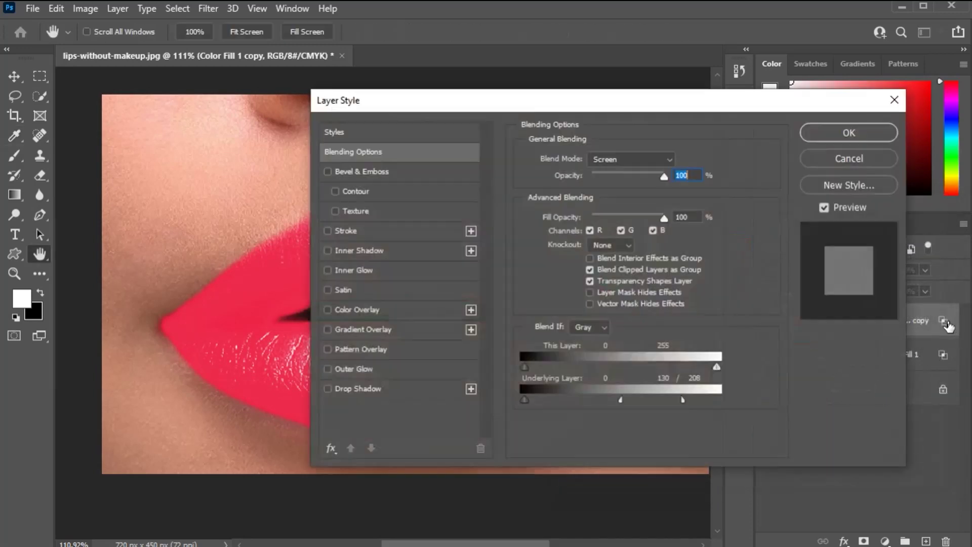
{"action": "left_click_drag", "start_coordinate": [675, 104], "coordinate": [668, 162]}
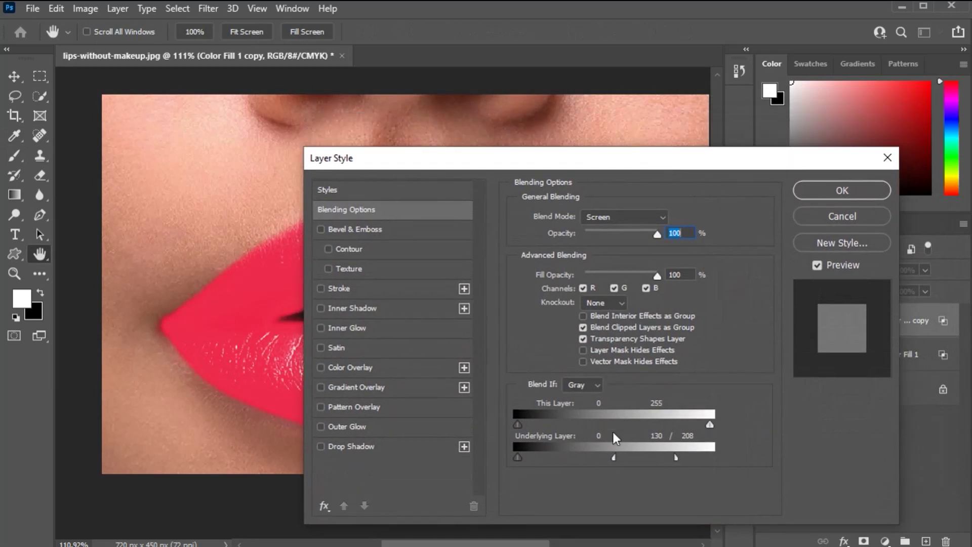
{"action": "left_click_drag", "start_coordinate": [609, 165], "coordinate": [776, 83]}
{"action": "left_click_drag", "start_coordinate": [685, 375], "coordinate": [732, 377]}
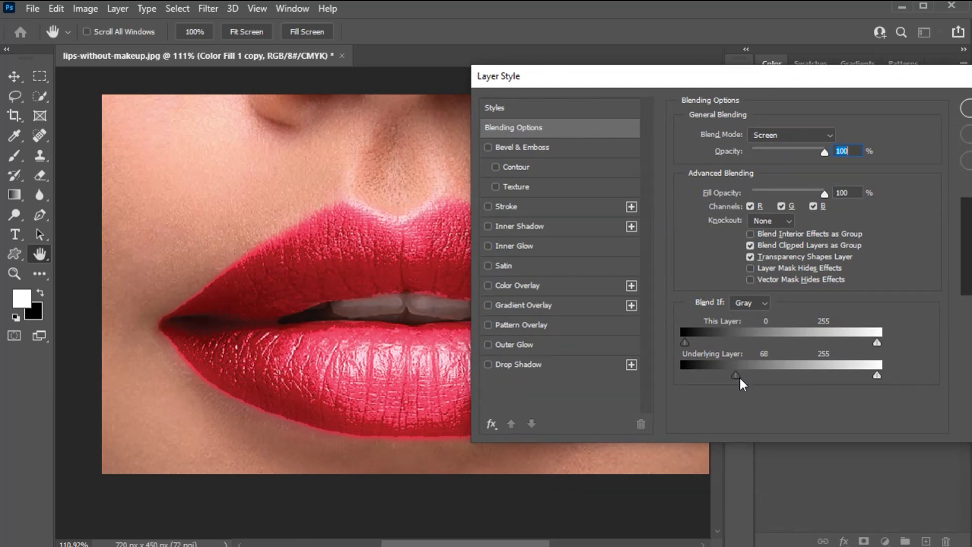
Step: Split the underlying layer's black Blend If limit with its upper half at 145, shift the lower half slightly darker, and apply the layer style
{"action": "left_click_drag", "start_coordinate": [737, 374], "coordinate": [761, 374]}
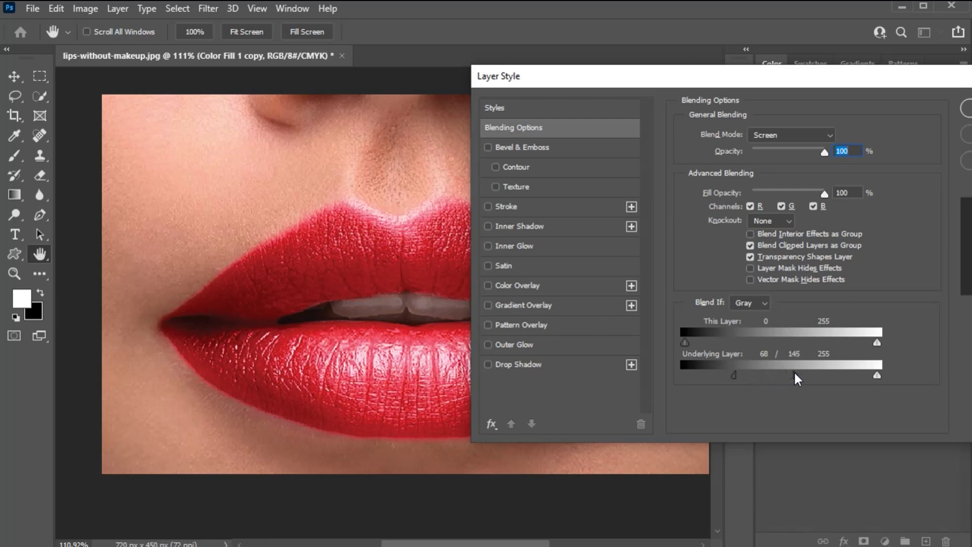
{"action": "left_click_drag", "start_coordinate": [733, 375], "coordinate": [721, 375]}
{"action": "left_click_drag", "start_coordinate": [931, 87], "coordinate": [810, 88]}
{"action": "left_click", "coordinate": [867, 117]}
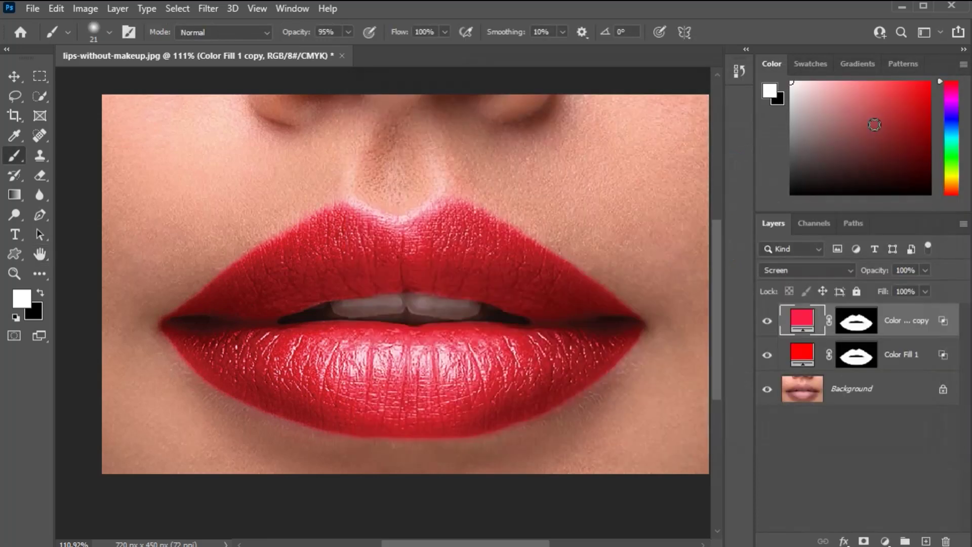
Step: Toggle the duplicated fill layer's visibility repeatedly to compare the lips with and without the highlight colour
{"action": "left_click", "coordinate": [769, 322]}
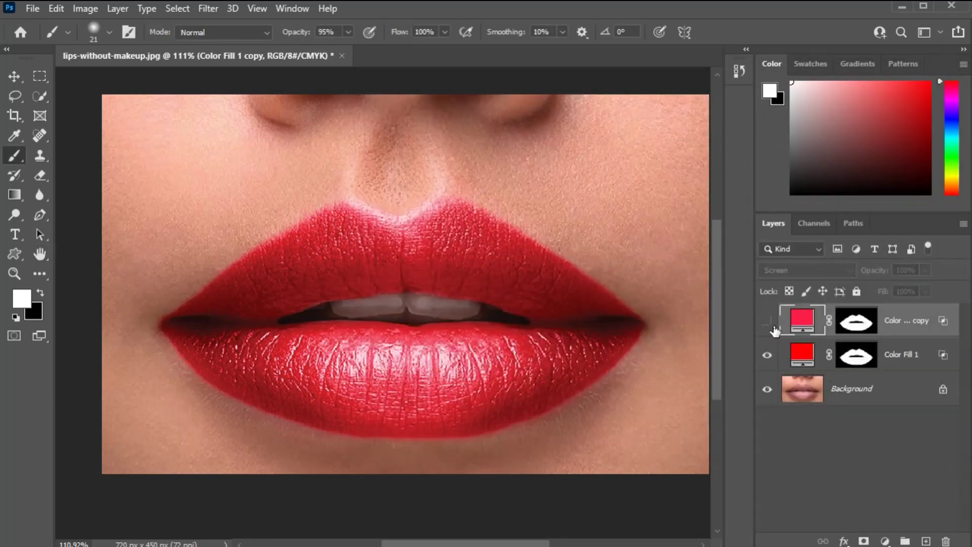
{"action": "left_click", "coordinate": [768, 322]}
{"action": "left_click", "coordinate": [769, 322]}
{"action": "left_click", "coordinate": [768, 322]}
{"action": "left_click", "coordinate": [768, 322]}
{"action": "left_click", "coordinate": [769, 322]}
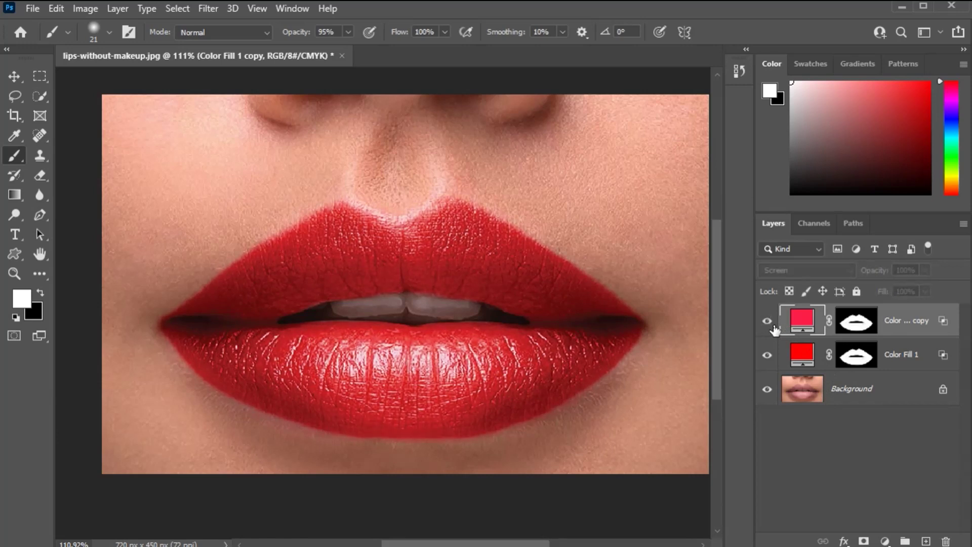
Step: Group the two colour fill layers together and expand the group to show its contents
{"action": "left_click", "coordinate": [815, 360], "text": "shift"}
{"action": "left_click", "coordinate": [810, 326]}
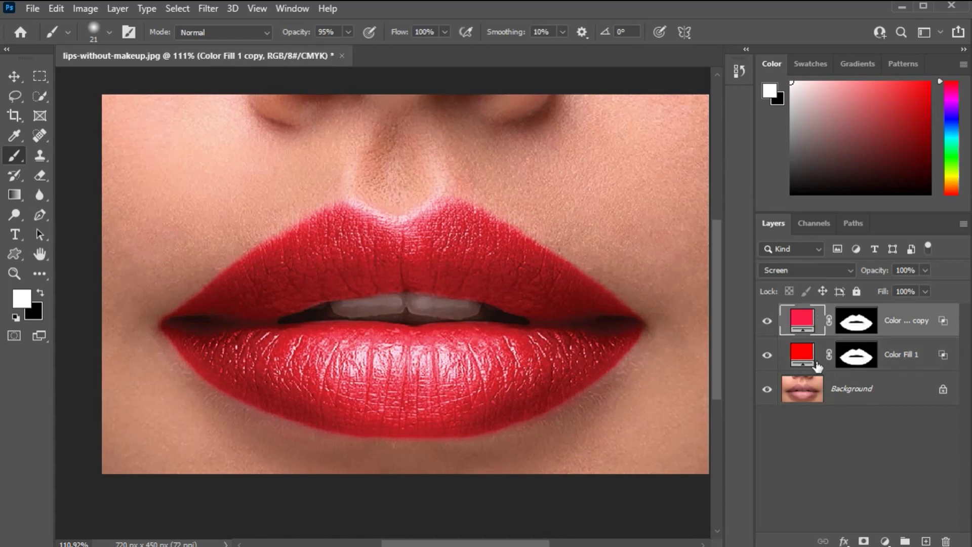
{"action": "left_click", "coordinate": [818, 368], "text": "shift"}
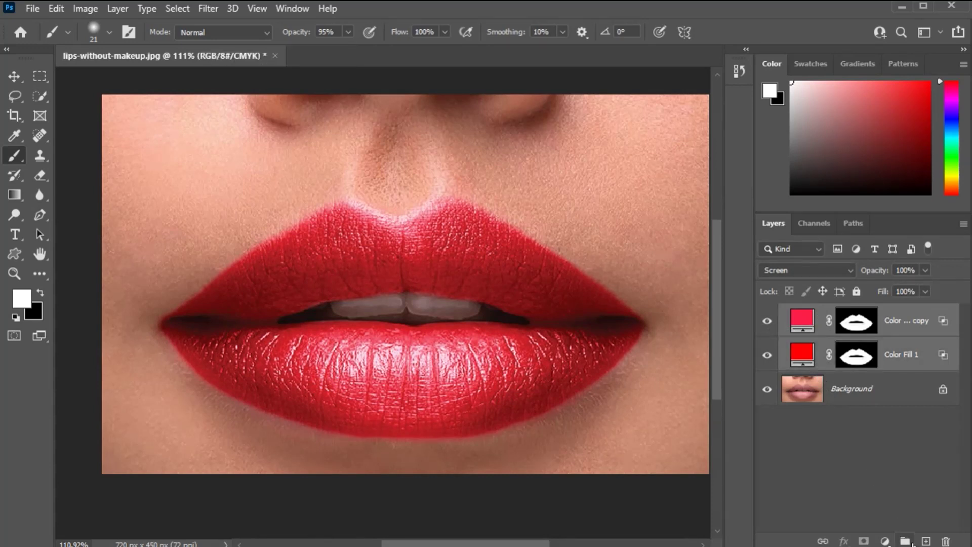
{"action": "left_click", "coordinate": [907, 542]}
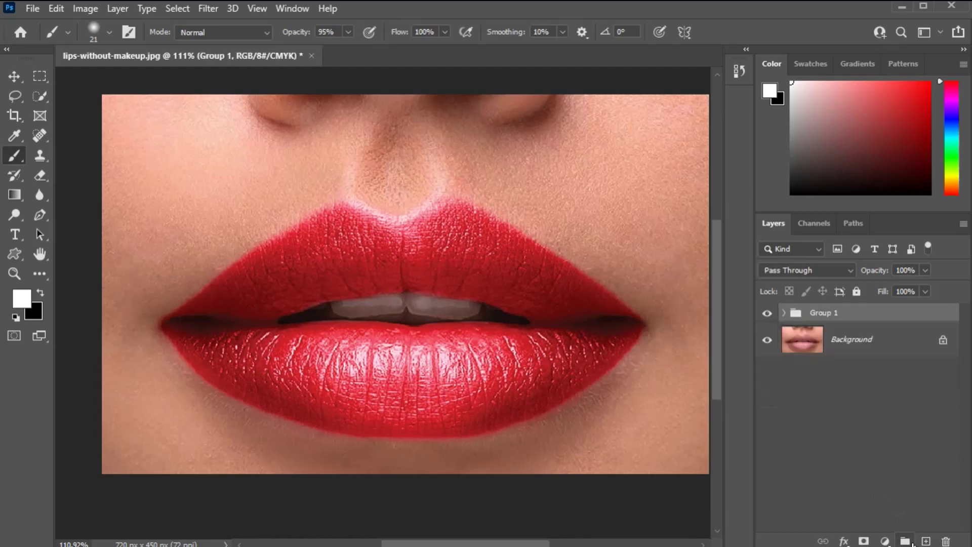
{"action": "left_click", "coordinate": [784, 313]}
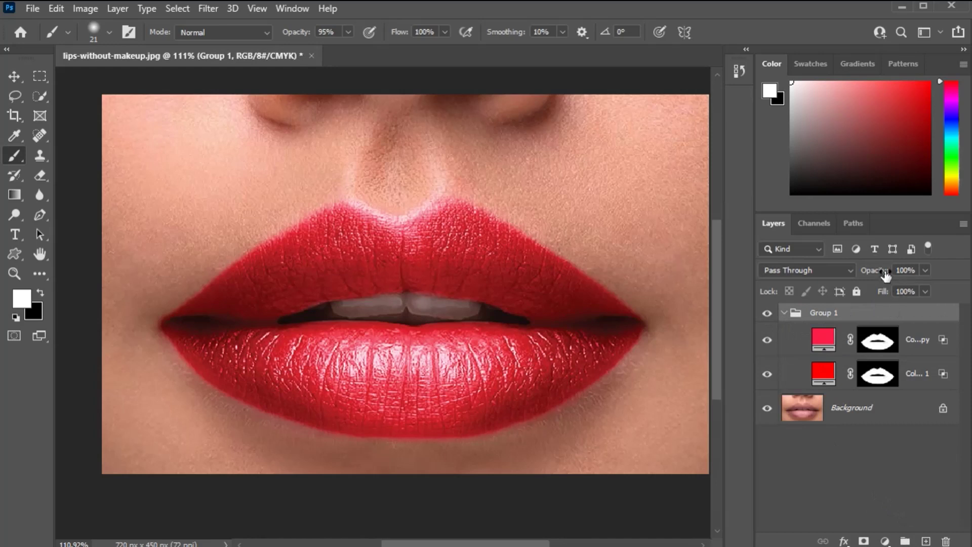
Step: Set the lipstick group's opacity to 80% and toggle its visibility to compare the lips before and after
{"action": "mouse_move", "coordinate": [885, 275]}
{"action": "left_mouse_down"}
{"action": "mouse_move", "coordinate": [859, 282]}
{"action": "mouse_move", "coordinate": [881, 278]}
{"action": "left_mouse_up"}
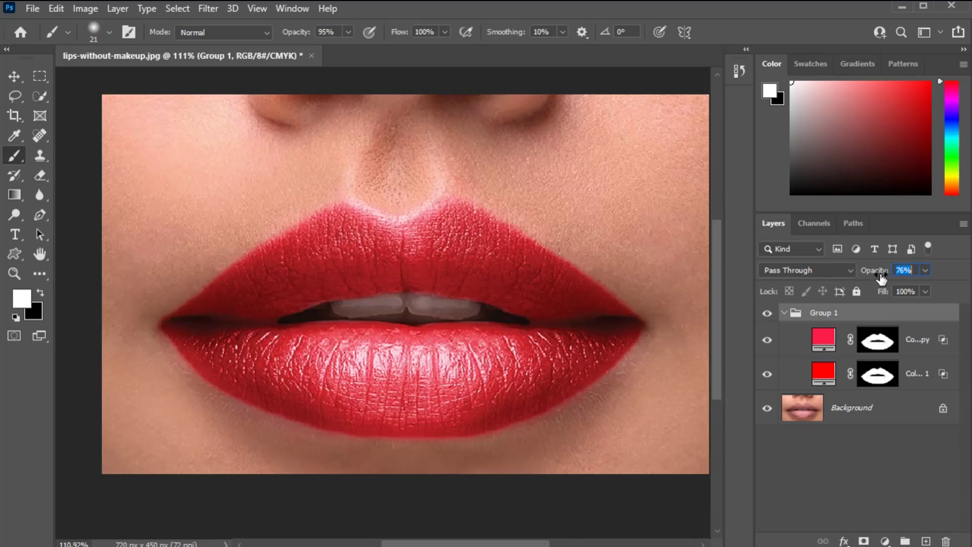
{"action": "left_click_drag", "start_coordinate": [882, 279], "coordinate": [883, 280]}
{"action": "left_click", "coordinate": [767, 314]}
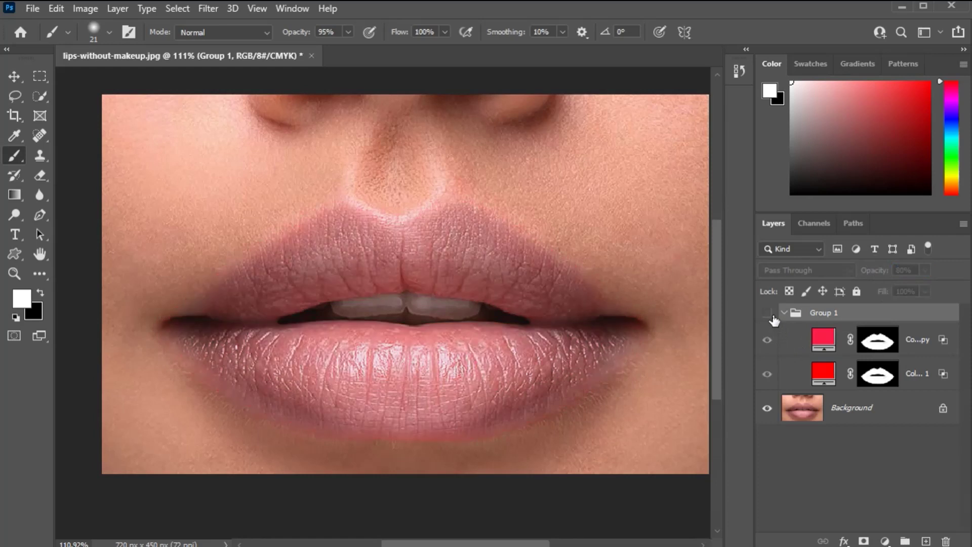
{"action": "left_click", "coordinate": [767, 314]}
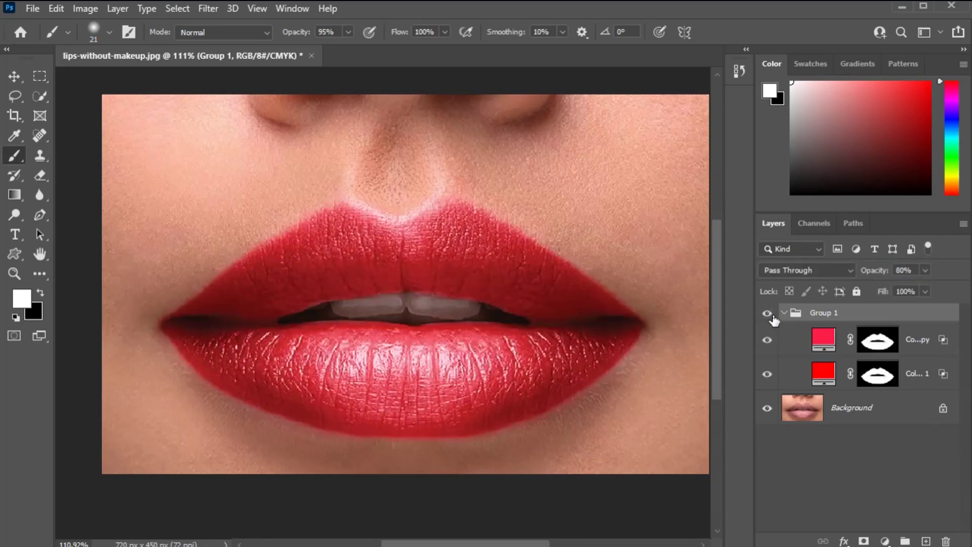